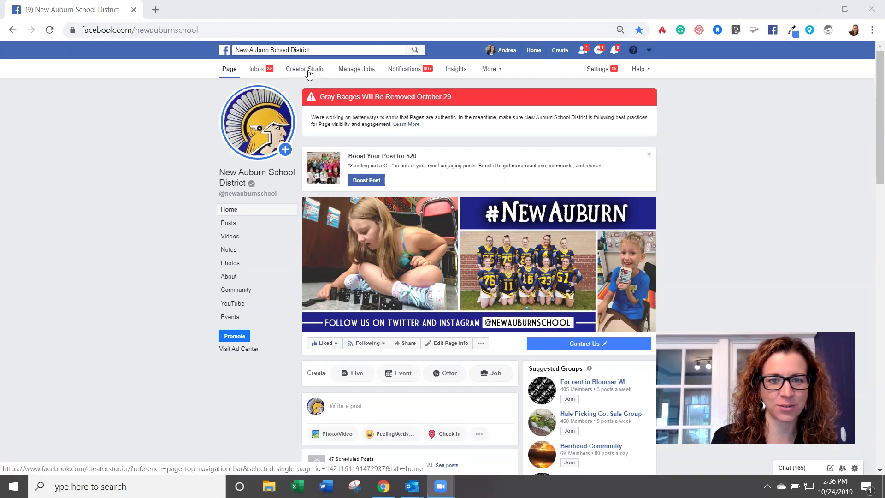
# Preview the Page post composer's scheduling options, close it unposted, and go to Creator Studio.
pyautogui.scroll(-3, 360, 397)
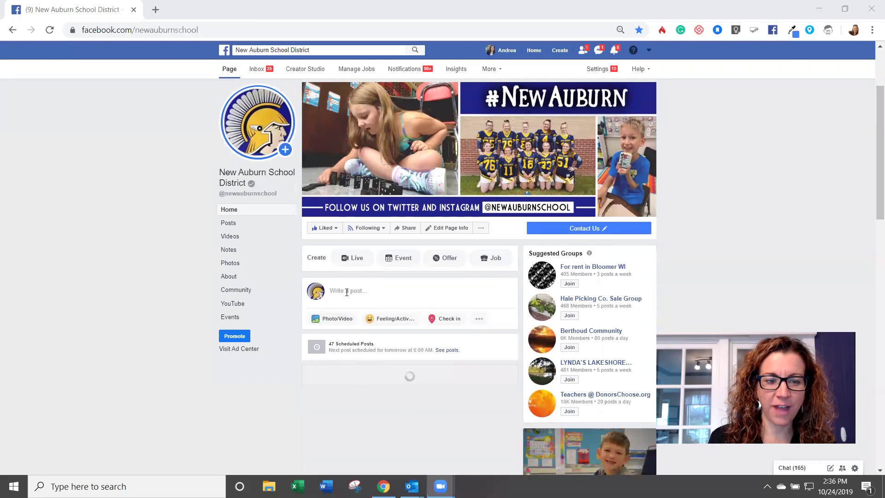
pyautogui.click(348, 291)
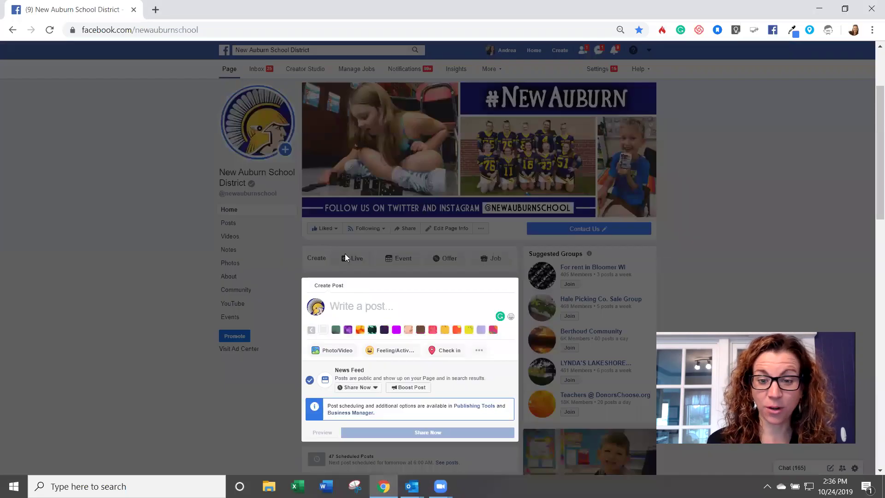
pyautogui.click(374, 388)
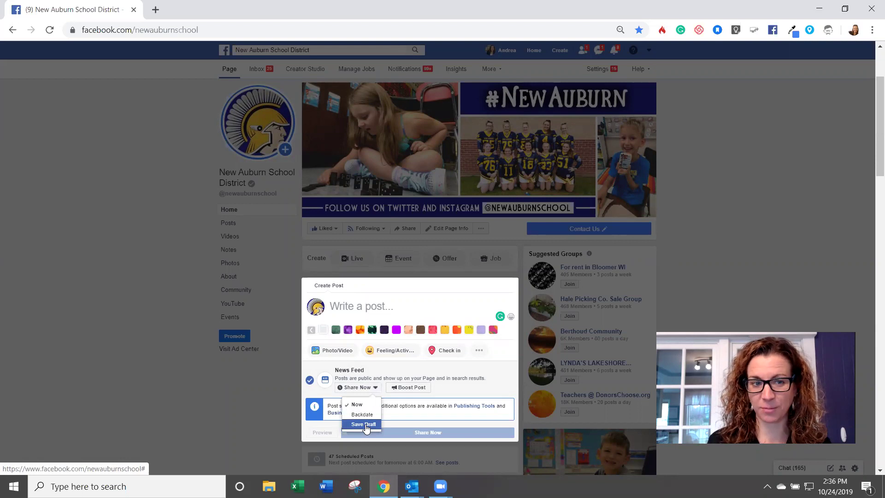
pyautogui.click(151, 301)
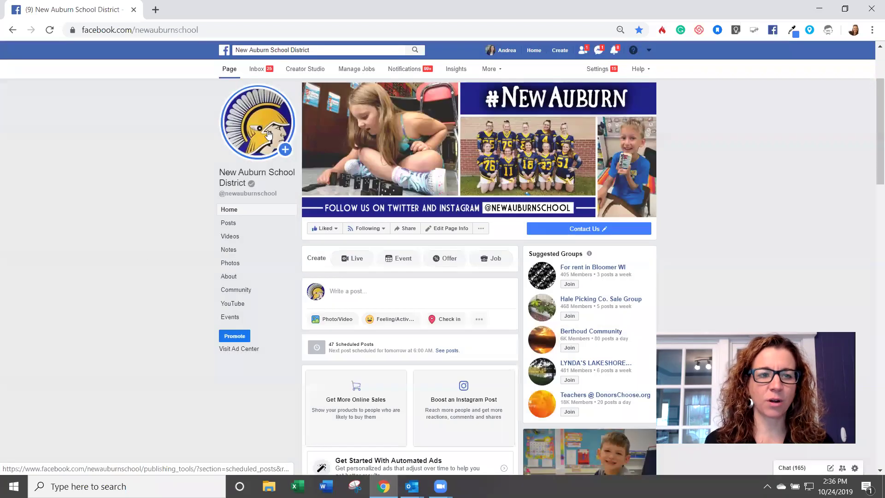
pyautogui.click(307, 70)
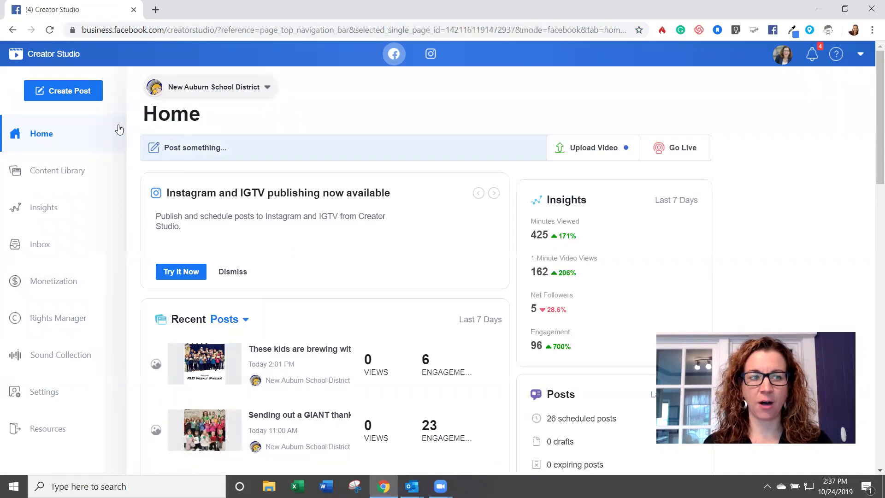
# Start a new Creator Studio post with the Principal_Month_New_Auburn_2019_First_Frame photo attached.
pyautogui.click(202, 152)
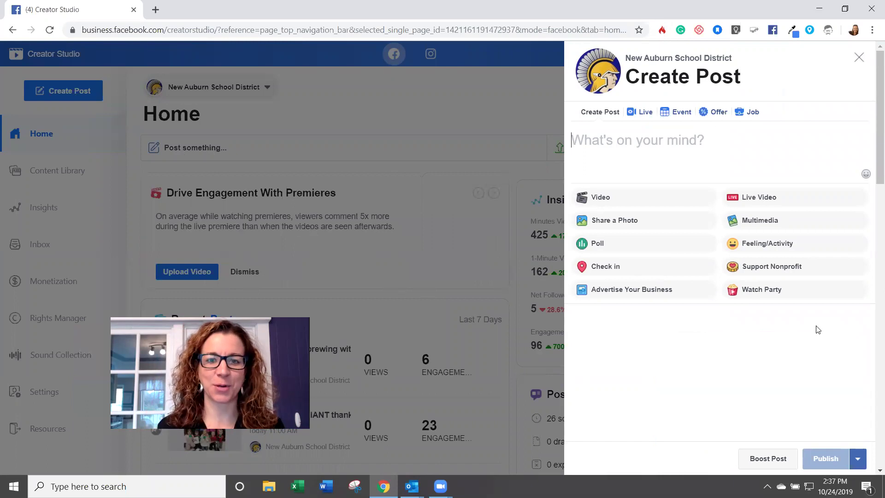
pyautogui.click(607, 224)
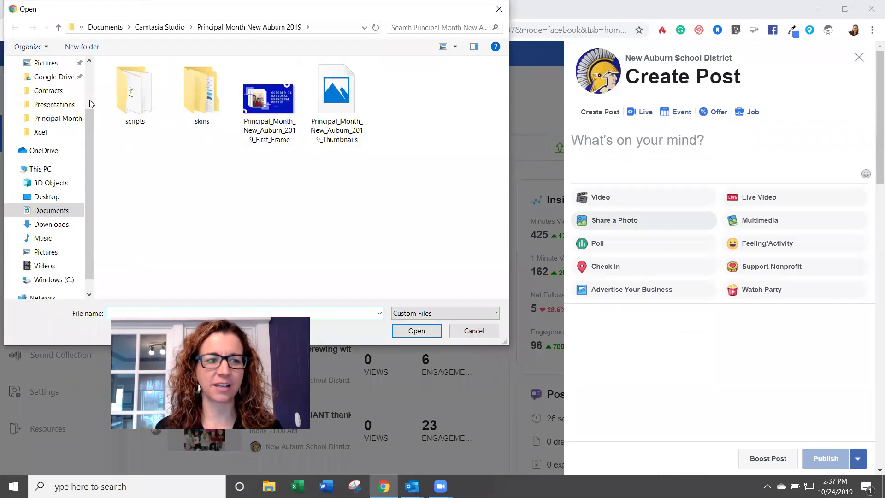
pyautogui.click(278, 112)
pyautogui.doubleClick(278, 113)
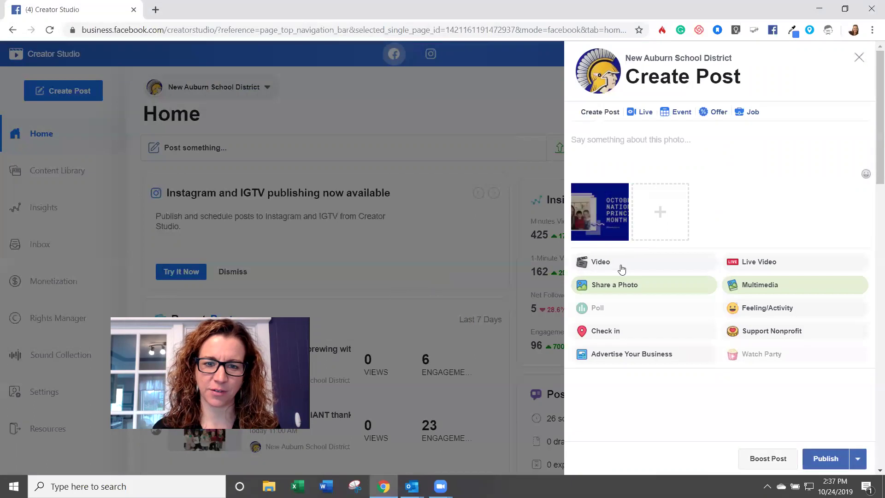
pyautogui.moveTo(607, 208)
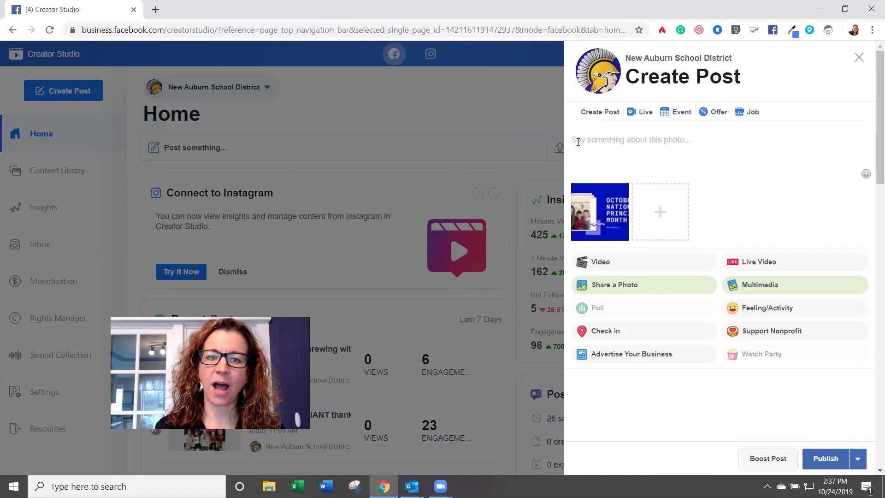
# Choose Schedule for the photo post and browse the calendar ahead past November 2019.
pyautogui.click(637, 146)
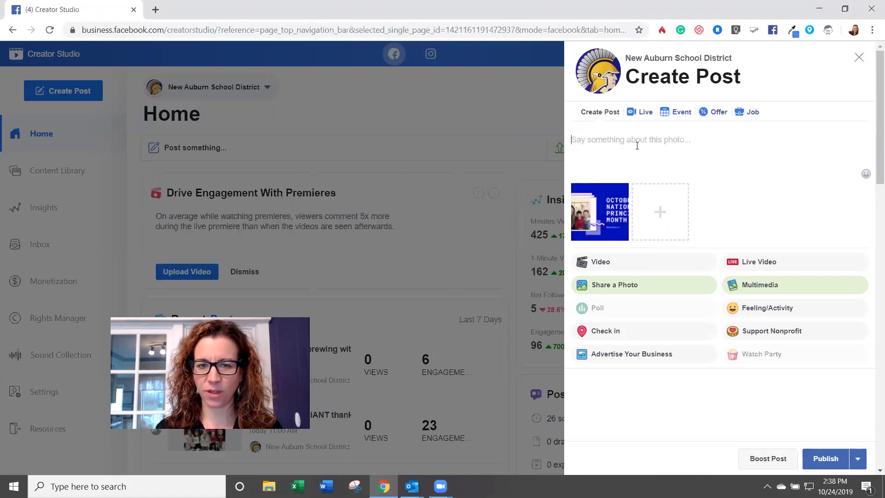
pyautogui.click(859, 459)
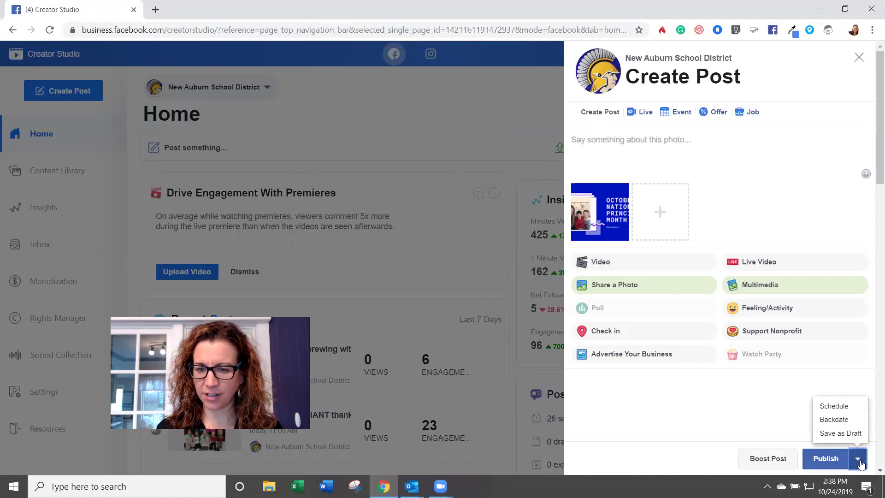
pyautogui.click(839, 407)
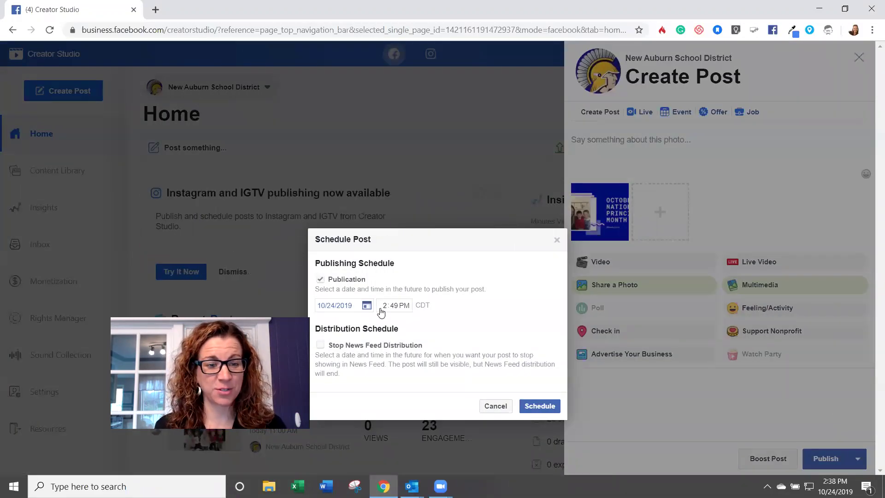
pyautogui.click(366, 306)
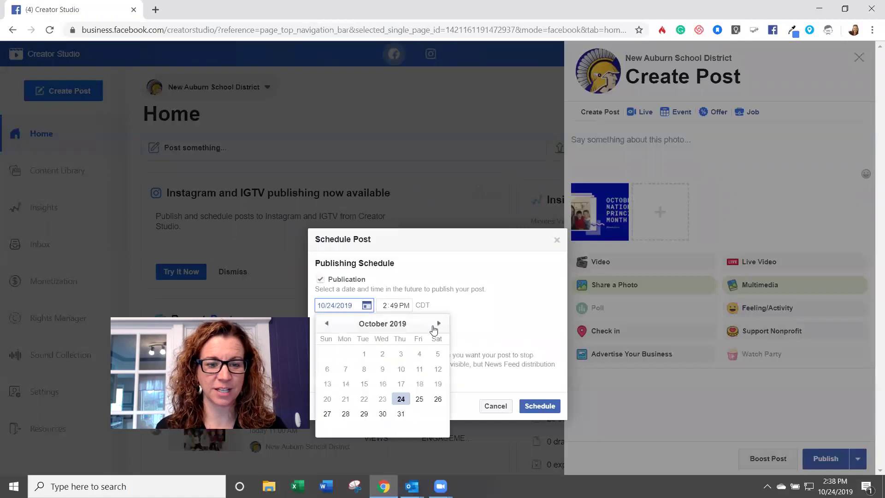
pyautogui.click(440, 324)
pyautogui.click(443, 325)
pyautogui.click(443, 326)
pyautogui.click(385, 306)
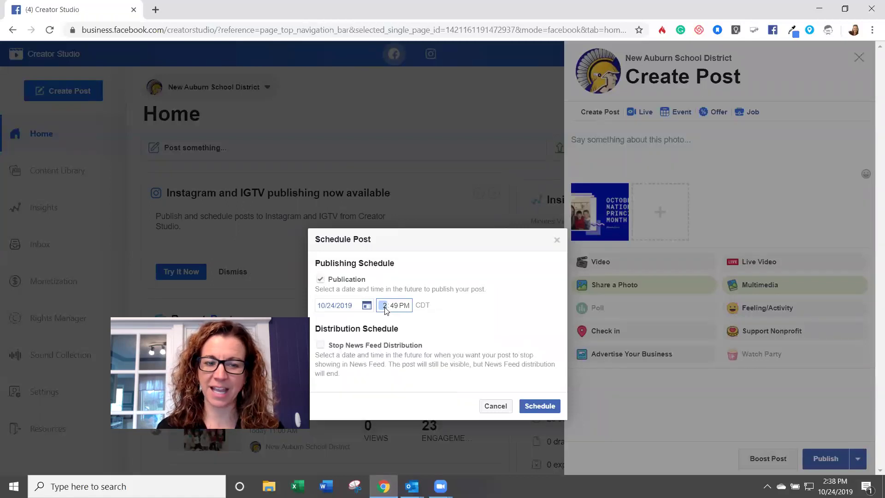
# Cancel scheduling, close the unfinished photo post, and discard it.
pyautogui.click(496, 405)
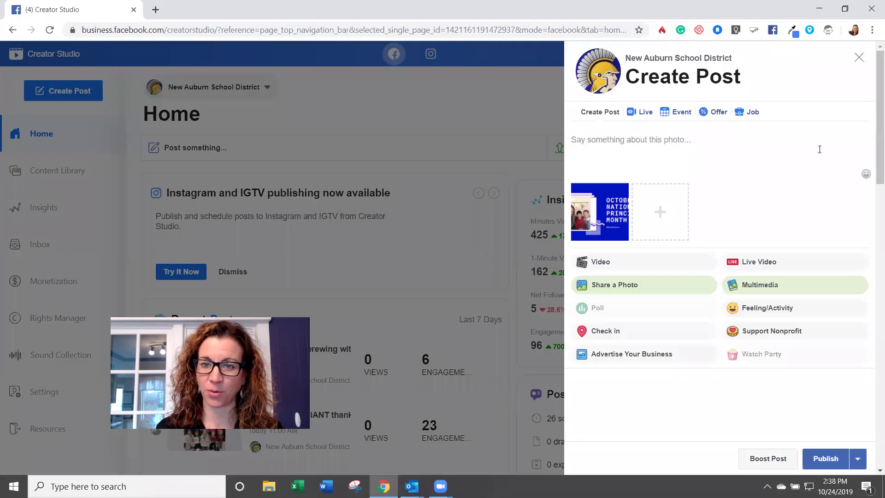
pyautogui.click(859, 58)
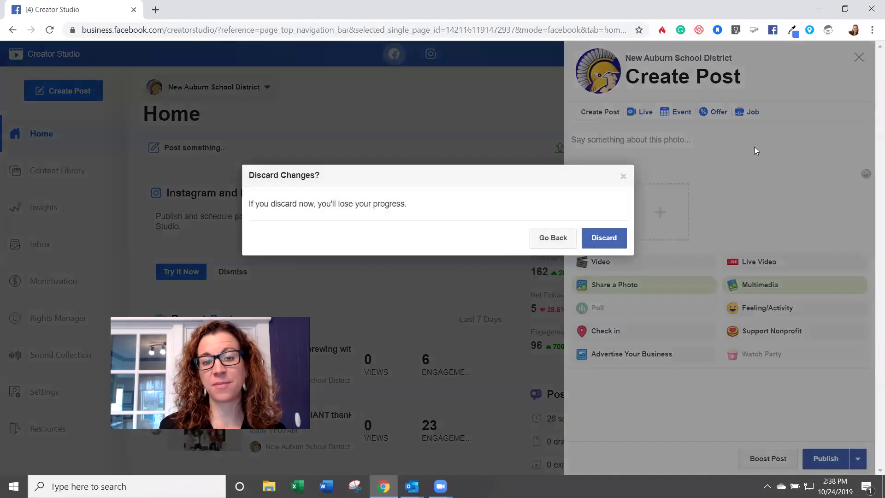
pyautogui.click(604, 237)
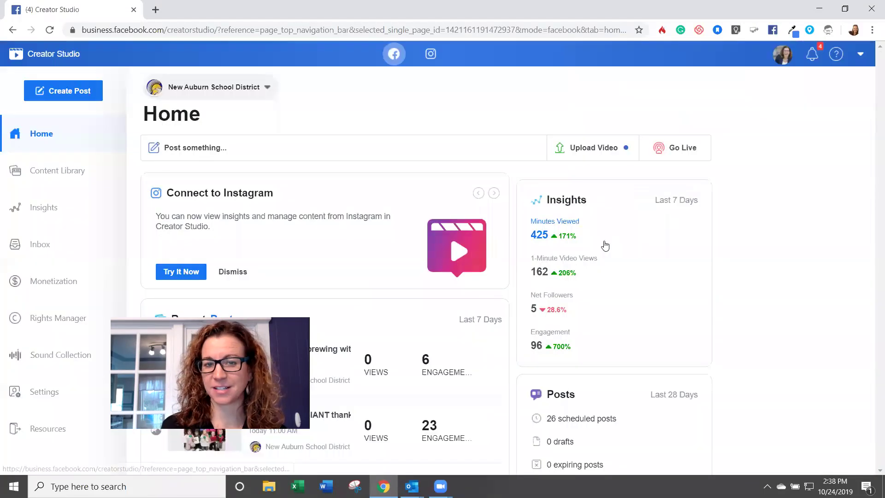
# Upload the Principal Month New Auburn 2019 video, title it 'video', and continue.
pyautogui.click(613, 156)
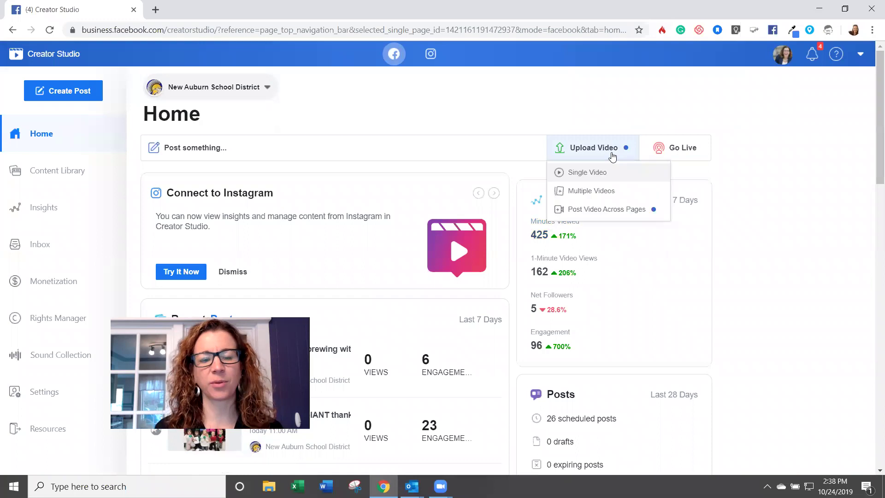
pyautogui.click(591, 175)
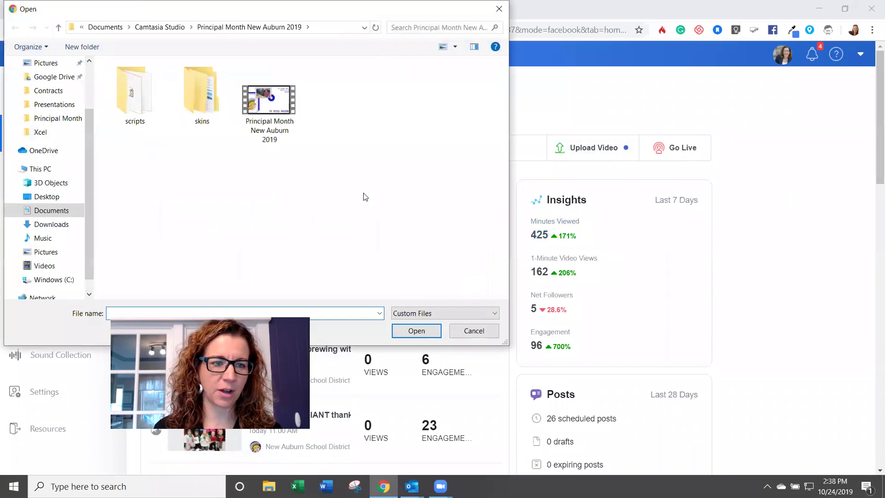
pyautogui.doubleClick(262, 121)
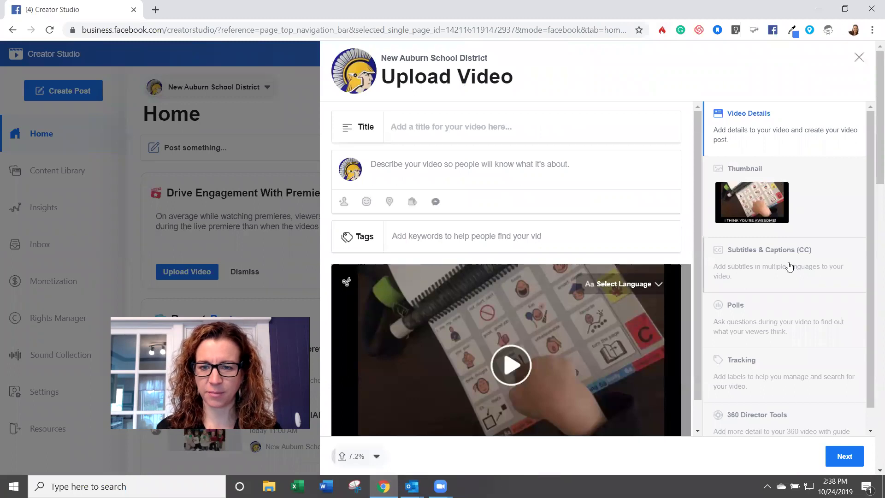
pyautogui.click(847, 457)
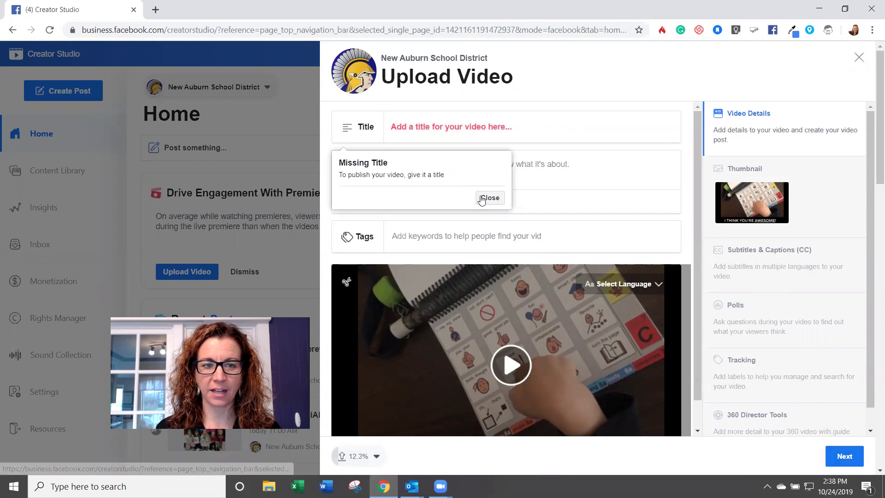
pyautogui.click(489, 197)
pyautogui.click(498, 122)
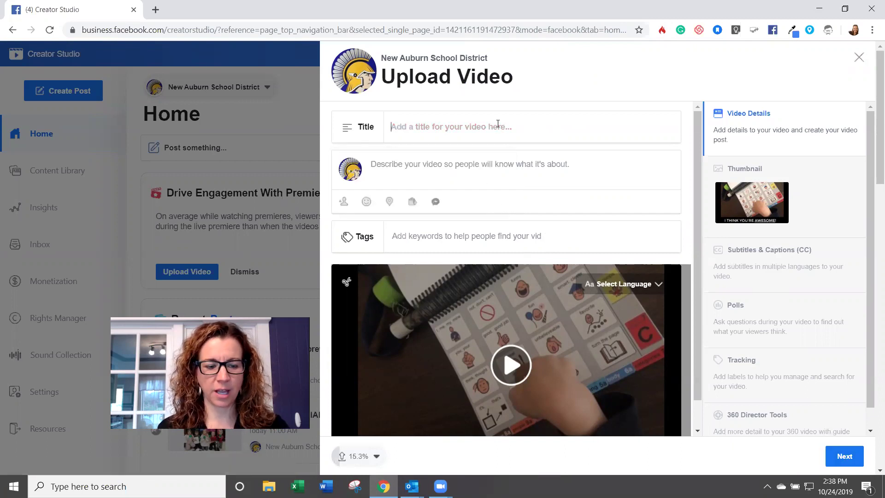
pyautogui.write('video')
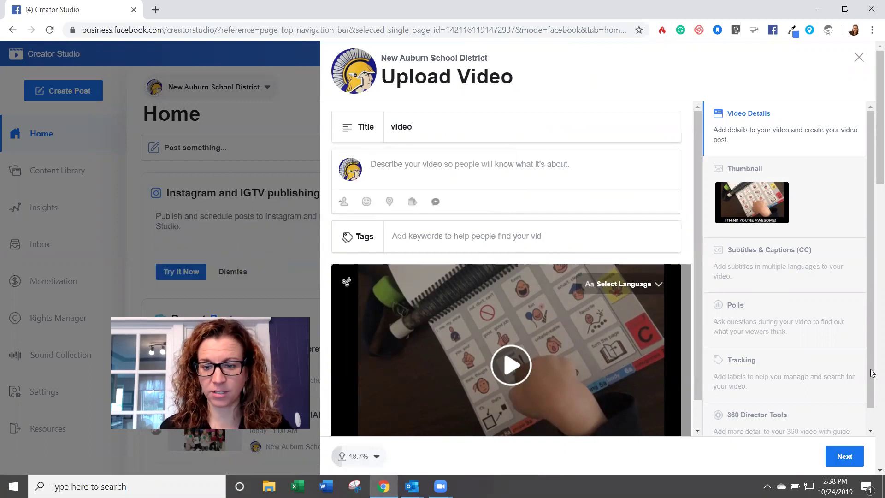
pyautogui.click(845, 456)
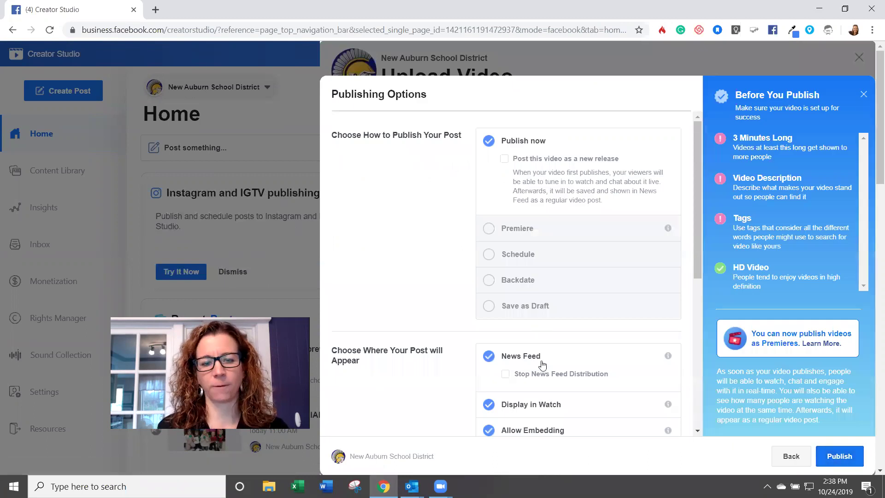
# Select Schedule in publishing options, then exit the video upload without saving.
pyautogui.scroll(-4, 540, 362)
pyautogui.scroll(4, 551, 300)
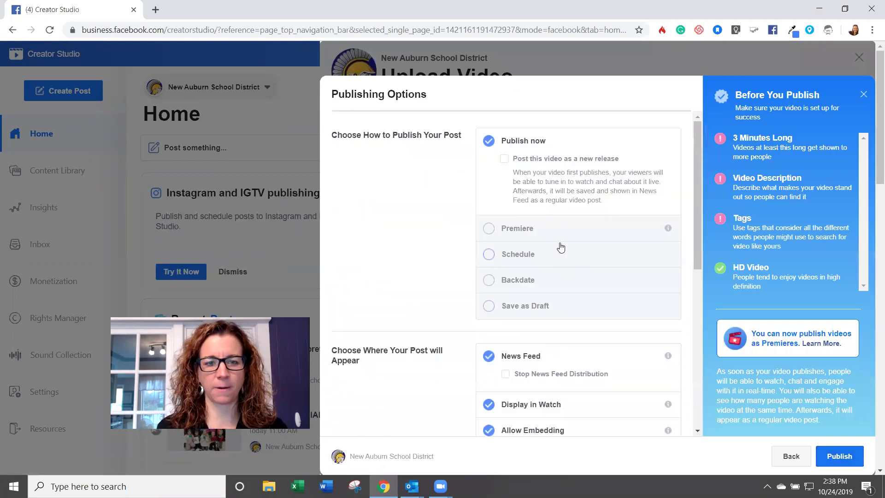
pyautogui.click(487, 254)
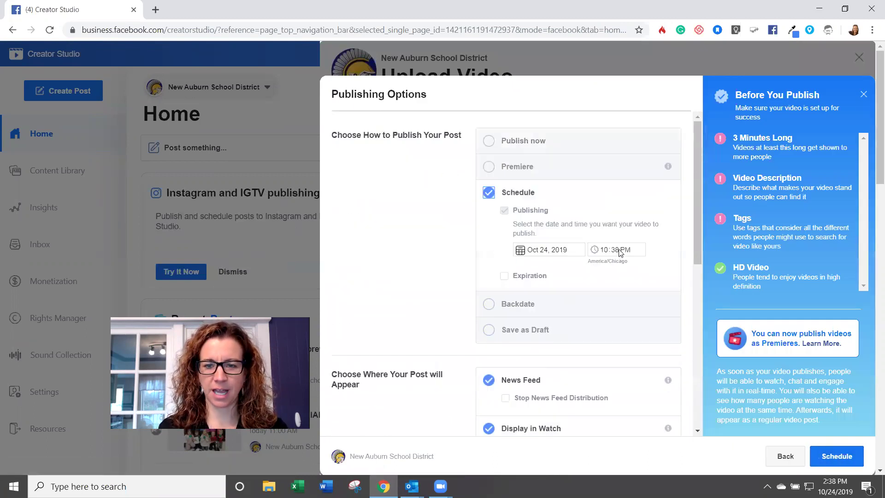
pyautogui.click(863, 94)
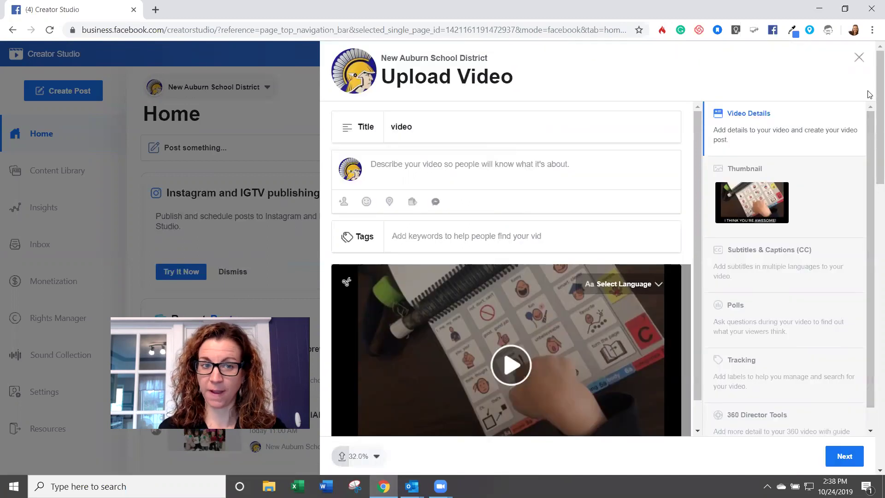
pyautogui.click(859, 57)
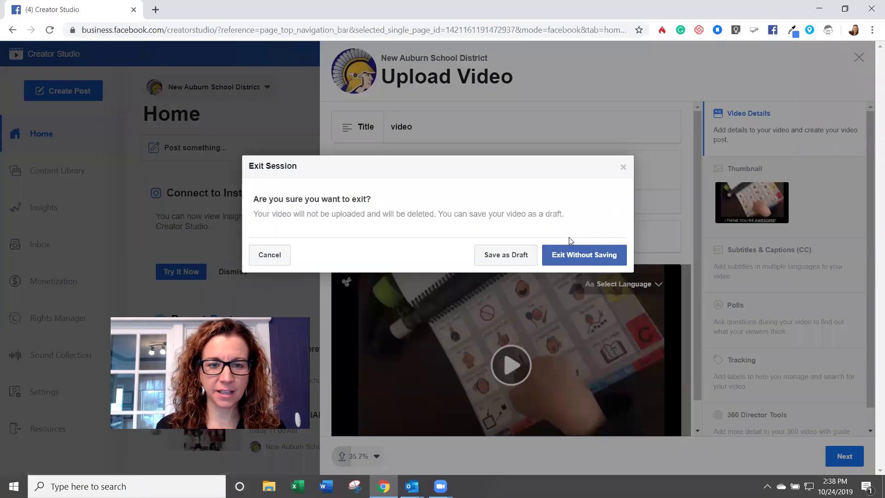
pyautogui.click(563, 257)
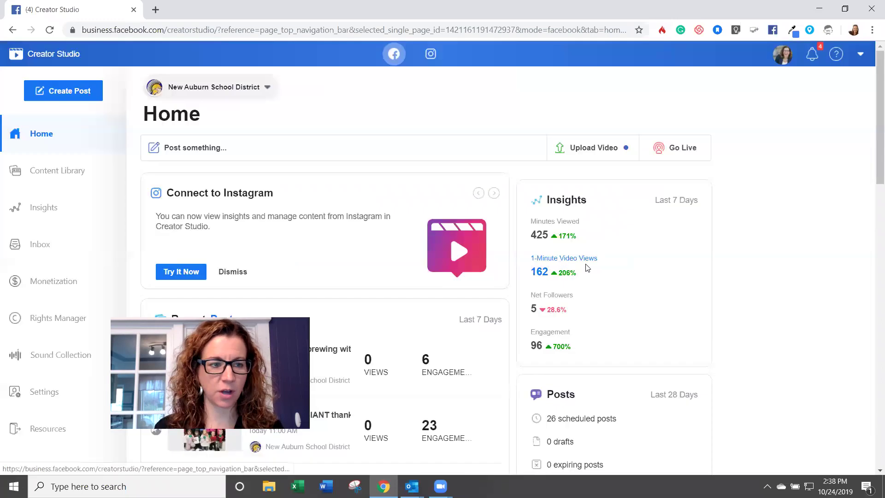
# Show the Scheduled posts list in the Page's Content Library.
pyautogui.click(55, 176)
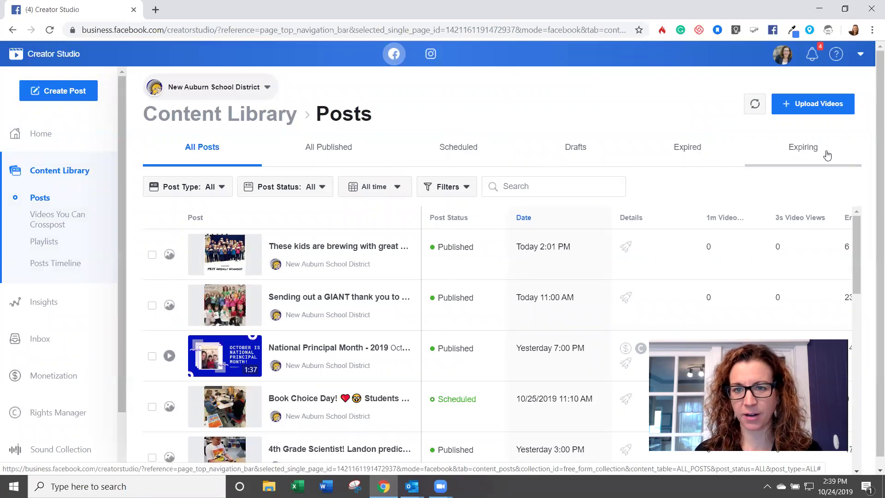
pyautogui.click(450, 149)
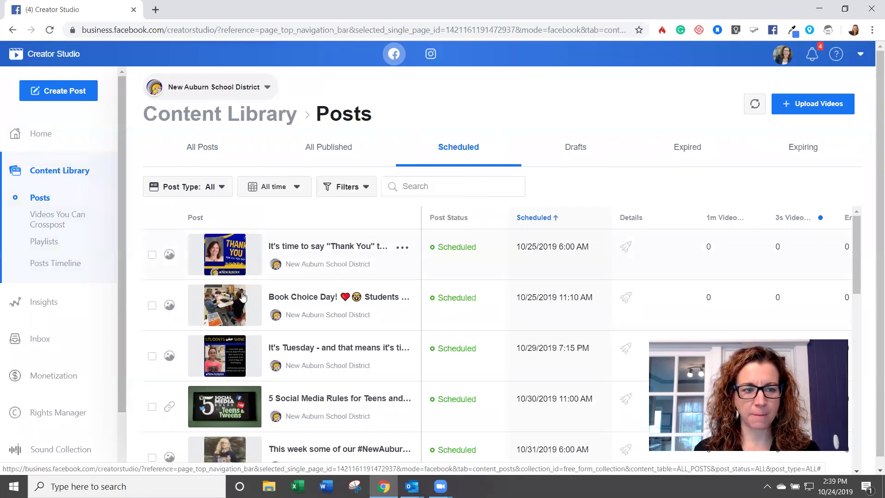
pyautogui.scroll(-6, 312, 276)
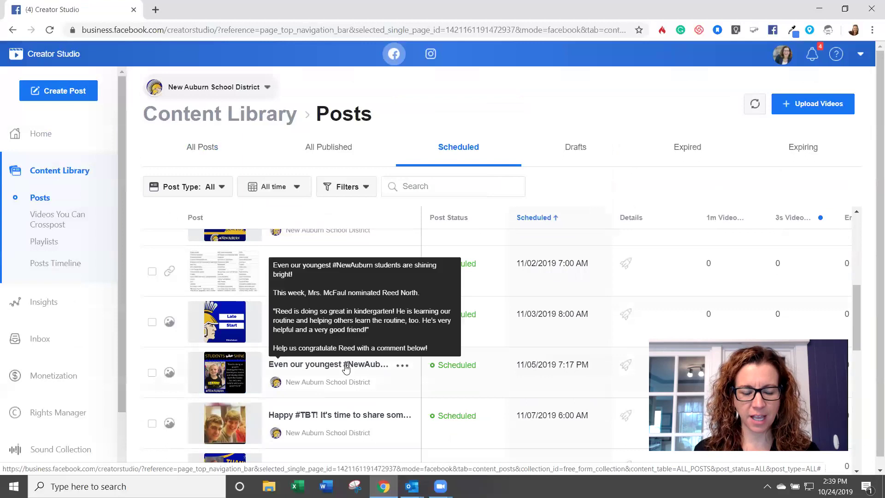
# Open a scheduled post for editing, then close it and discard any changes.
pyautogui.click(345, 365)
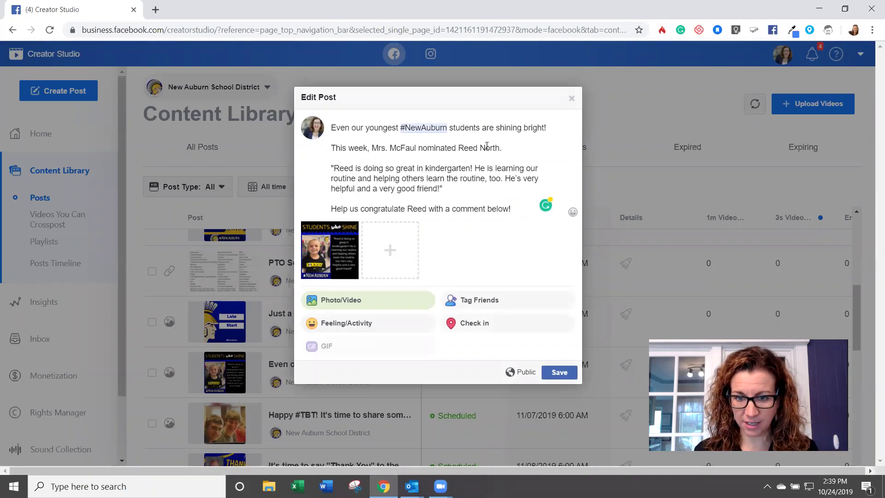
pyautogui.click(572, 99)
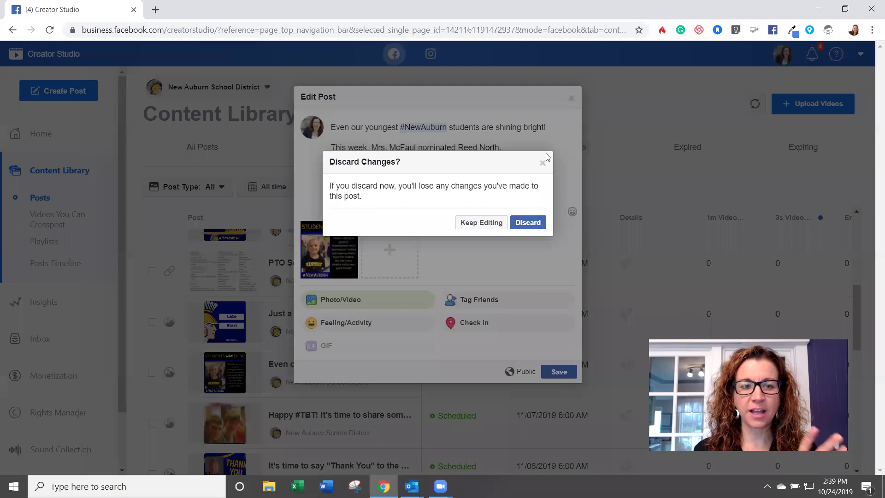
pyautogui.click(533, 224)
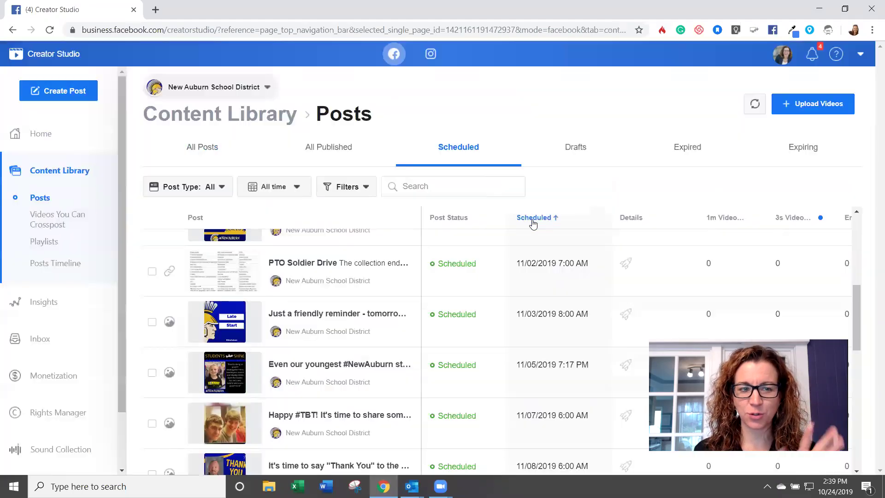
# Return Home, go to the Instagram Accounts list, and start adding another Instagram account.
pyautogui.click(69, 135)
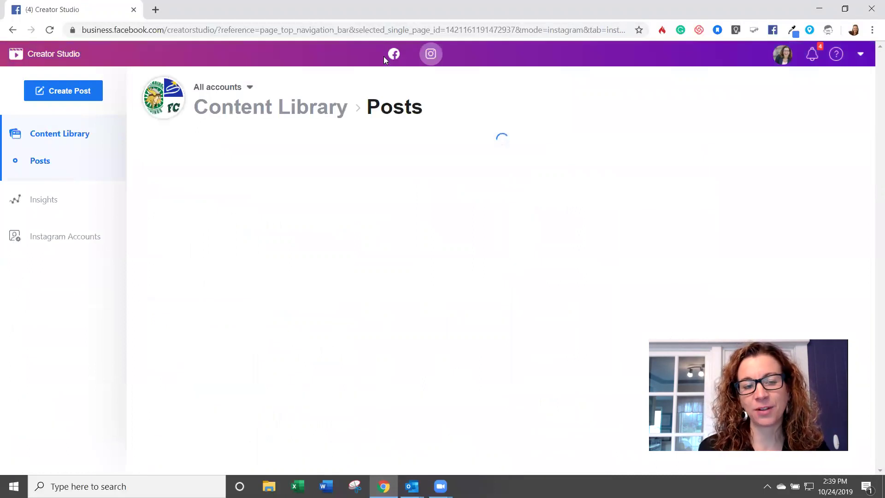
pyautogui.click(64, 92)
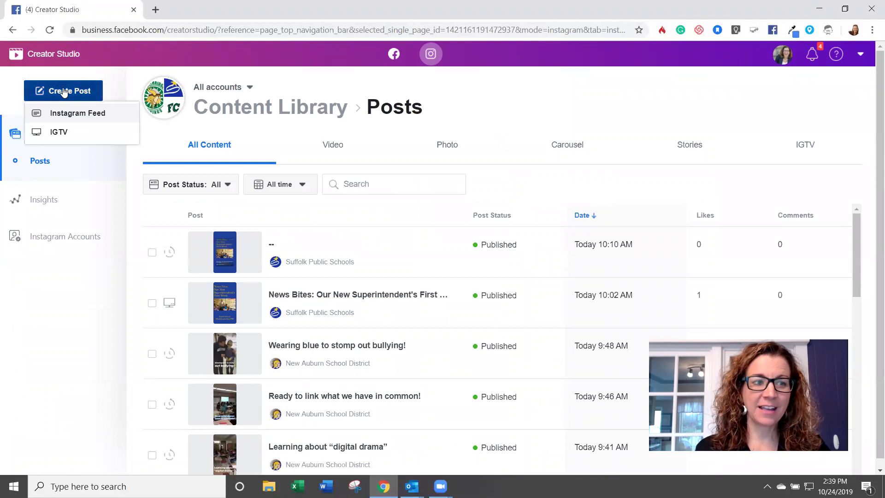
pyautogui.click(67, 236)
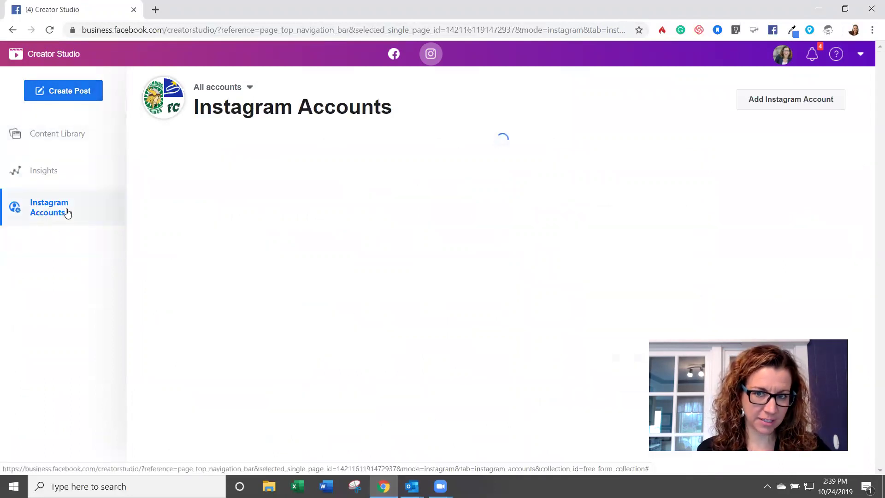
pyautogui.click(790, 102)
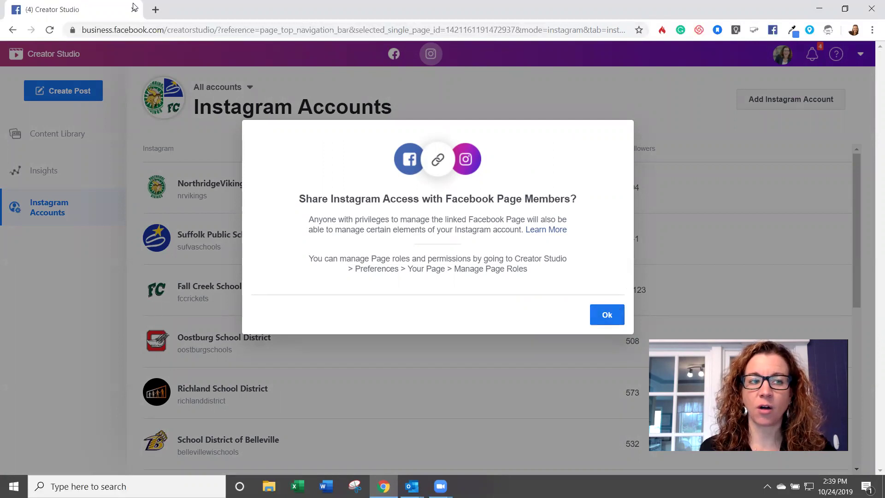
# Load Instagram in a new browser tab via 'inst', then switch back to Creator Studio.
pyautogui.click(156, 10)
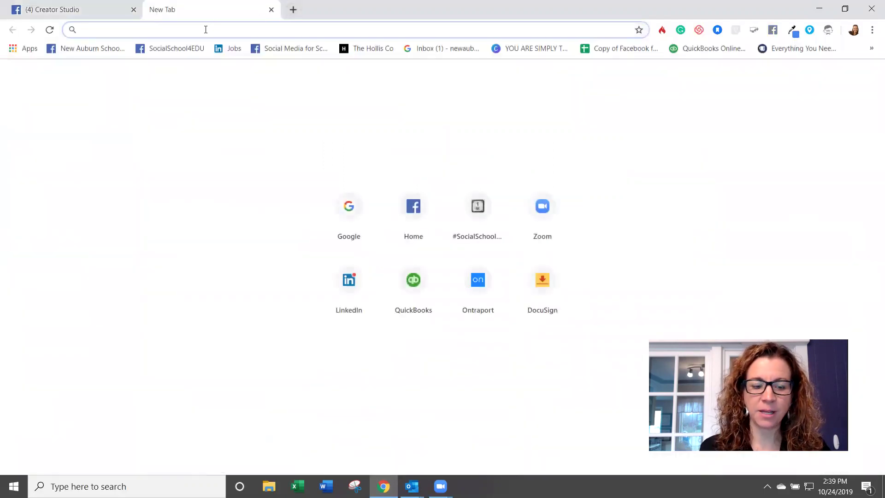
pyautogui.write('insta')
pyautogui.press('Return')
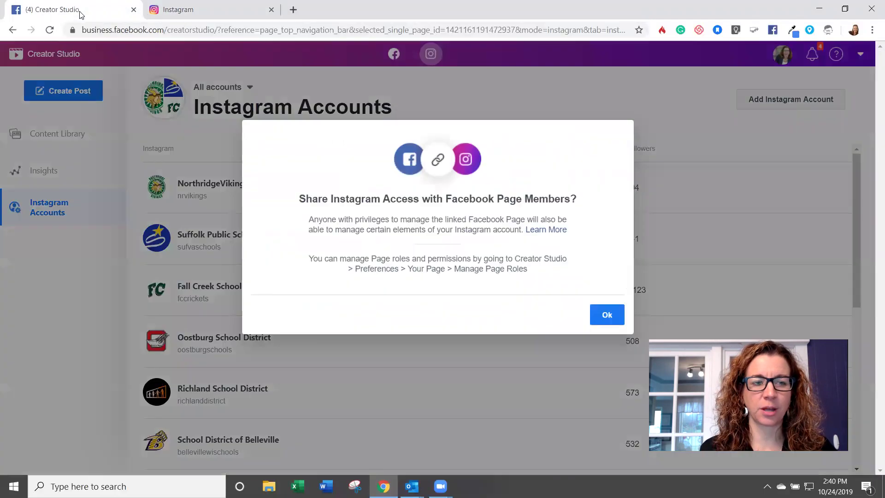
pyautogui.click(81, 8)
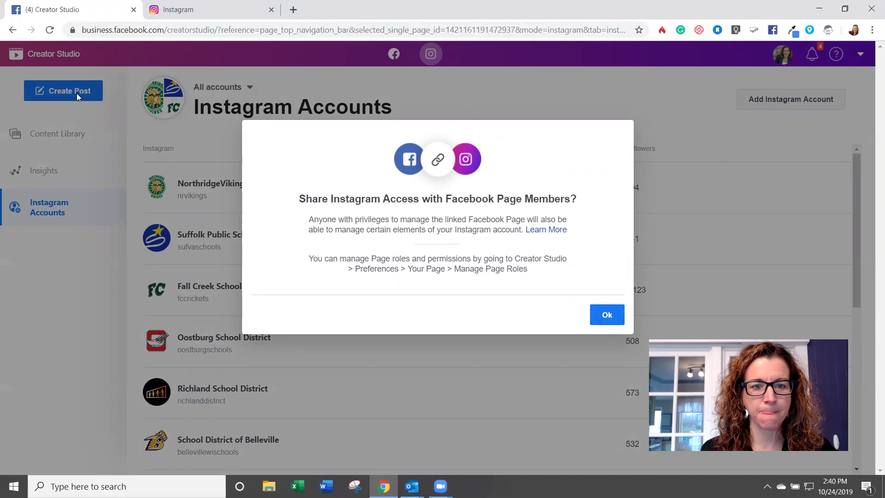
# Accept sharing Instagram access with Page members, review linked accounts, and open Create Post options.
pyautogui.click(606, 314)
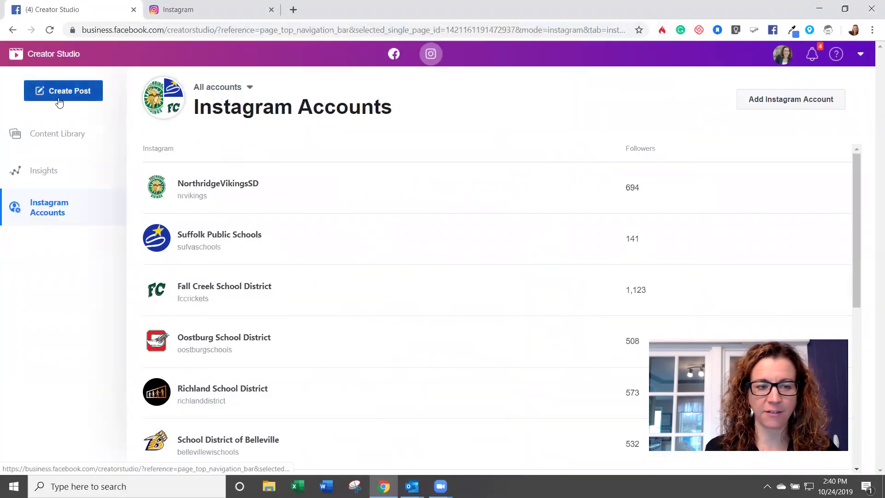
pyautogui.scroll(-9, 286, 255)
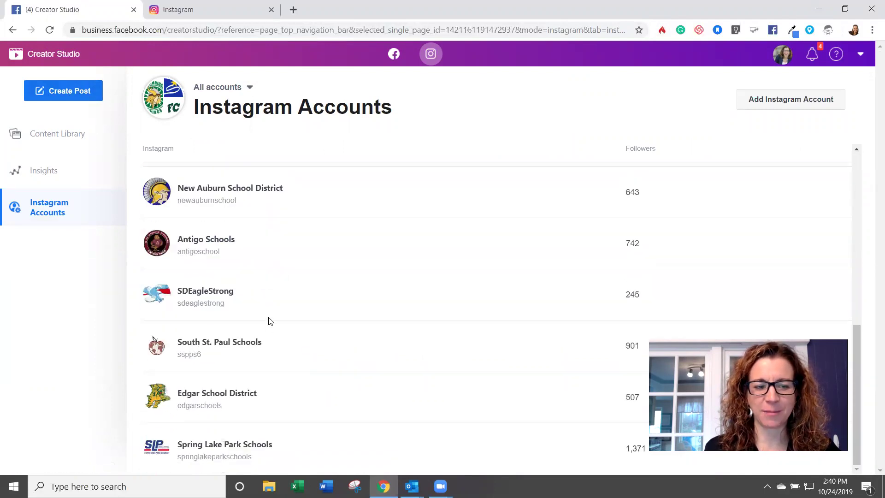
pyautogui.scroll(9, 269, 320)
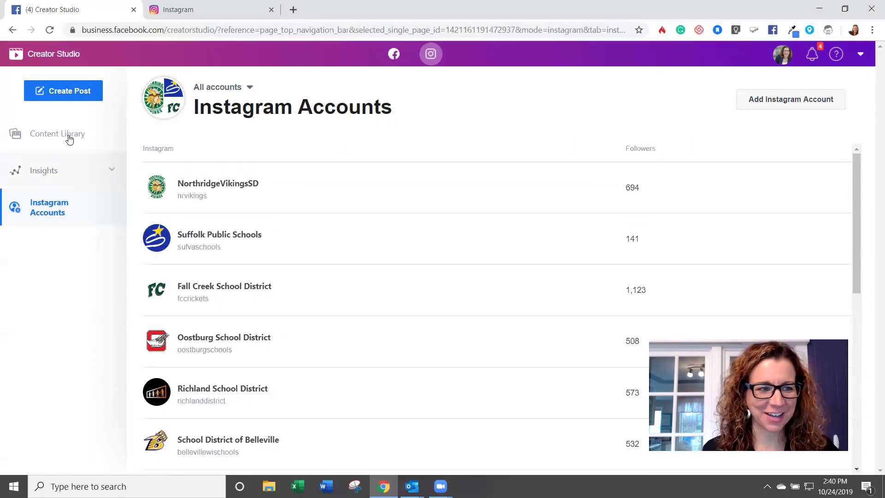
pyautogui.click(63, 92)
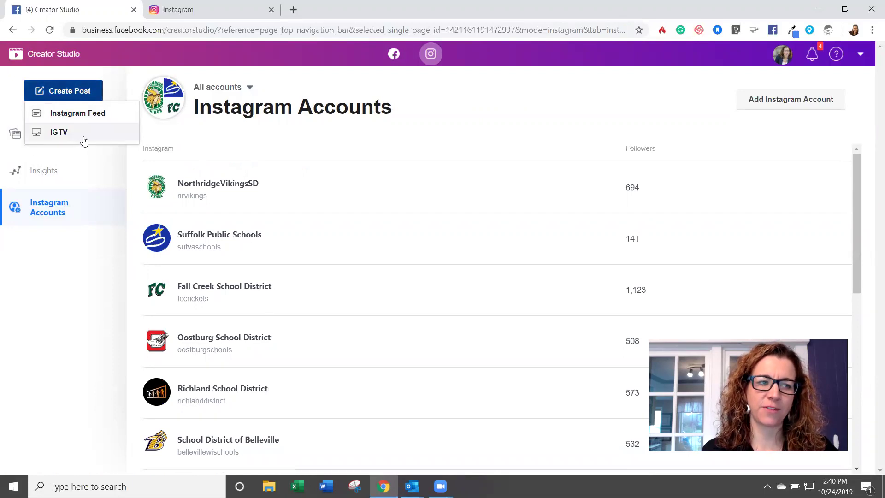
# Start an Instagram Feed post as the New Auburn School District account, found by searching 'new'.
pyautogui.click(92, 118)
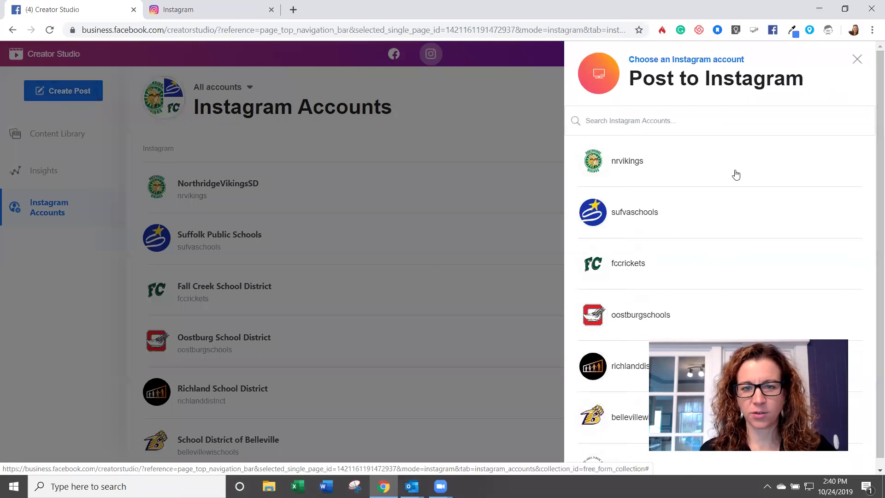
pyautogui.click(677, 121)
pyautogui.write('new')
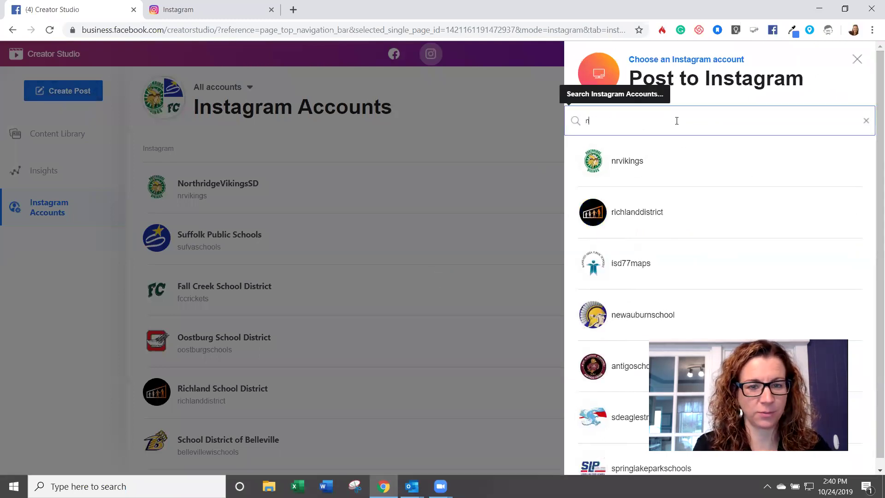
pyautogui.click(668, 172)
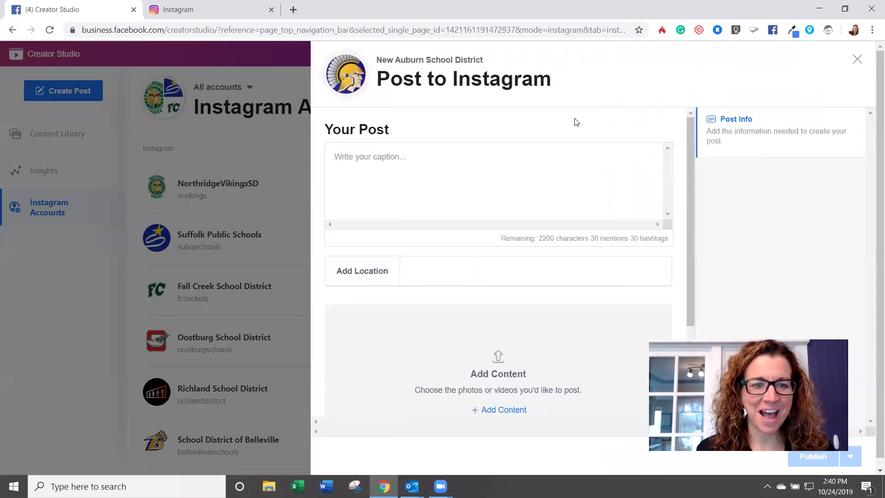
# Upload the Principal Month first-frame image from file into the post.
pyautogui.click(339, 151)
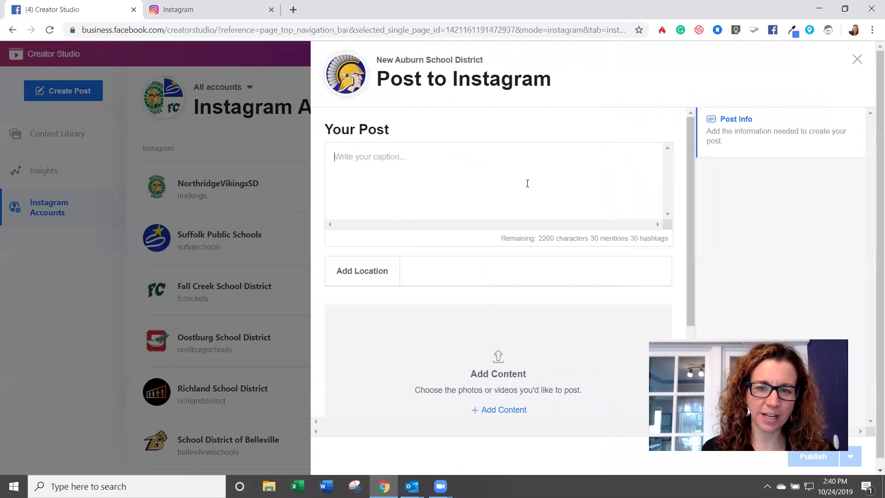
pyautogui.click(513, 413)
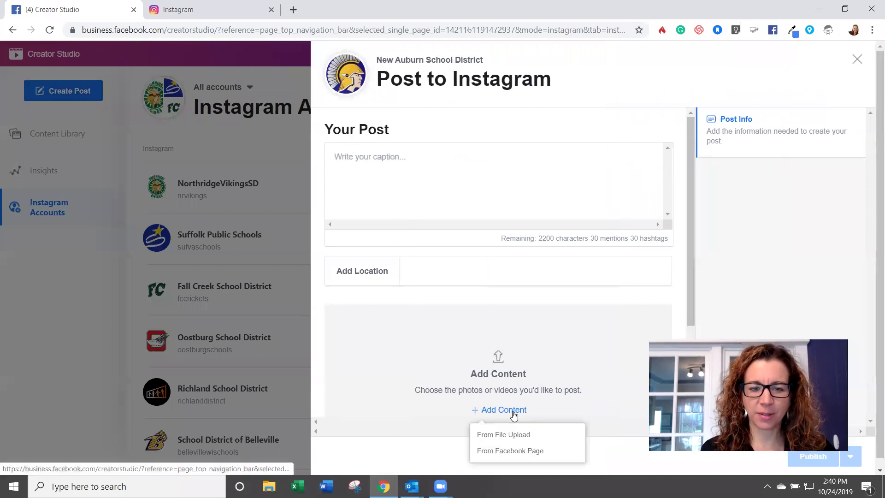
pyautogui.click(525, 438)
pyautogui.doubleClick(333, 114)
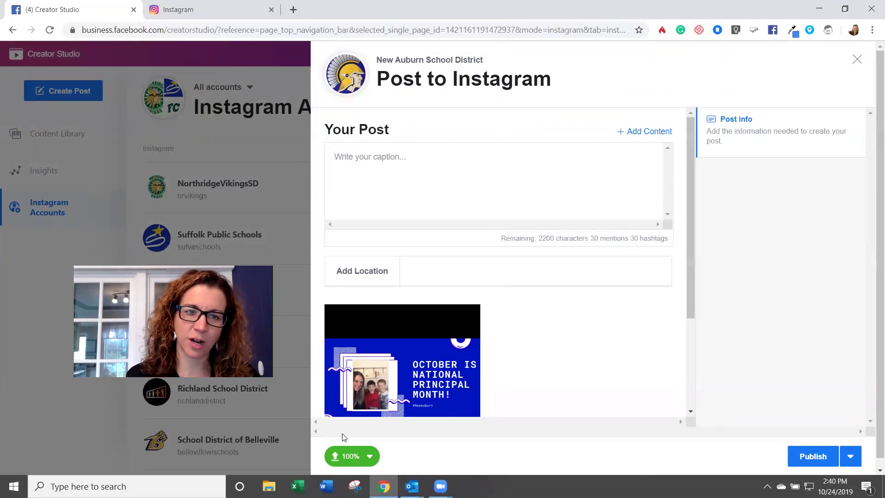
# Select Schedule in the publishing options, then discard the unfinished Instagram post.
pyautogui.click(852, 457)
pyautogui.click(692, 395)
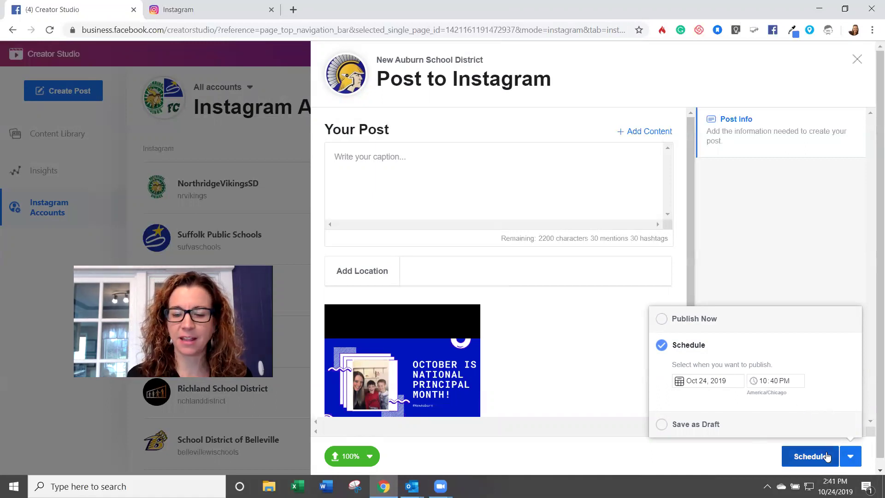
pyautogui.click(773, 224)
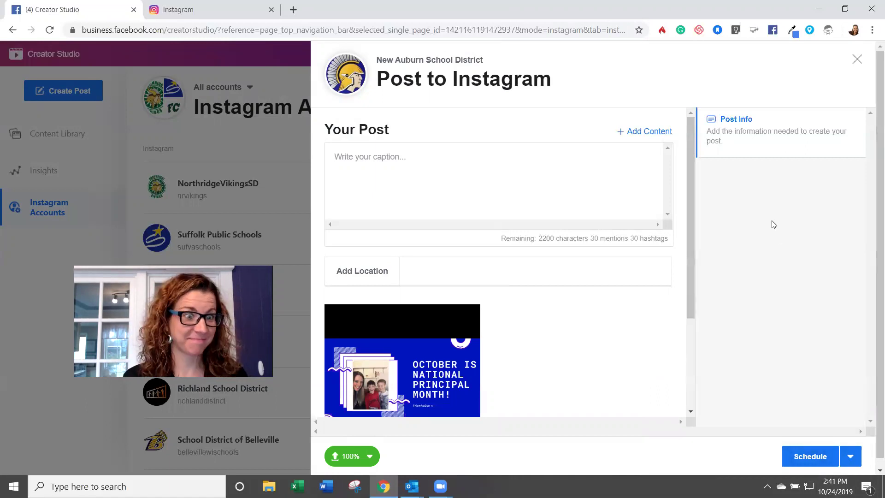
pyautogui.click(857, 59)
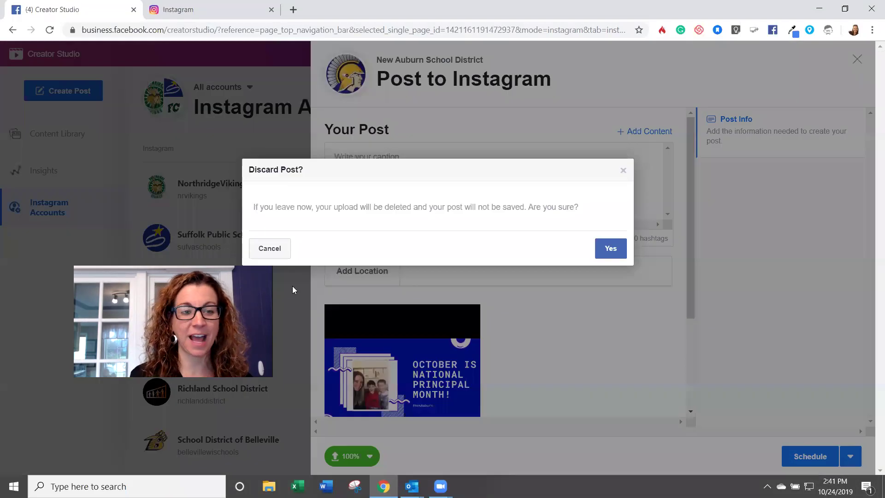
pyautogui.click(611, 249)
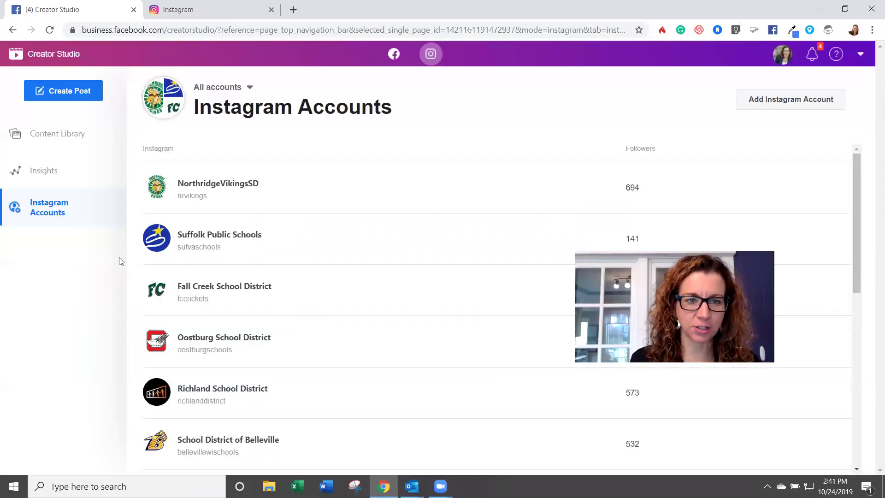
# Go to business.facebook.com/newauburnschool and confirm leaving Creator Studio.
pyautogui.click(229, 29)
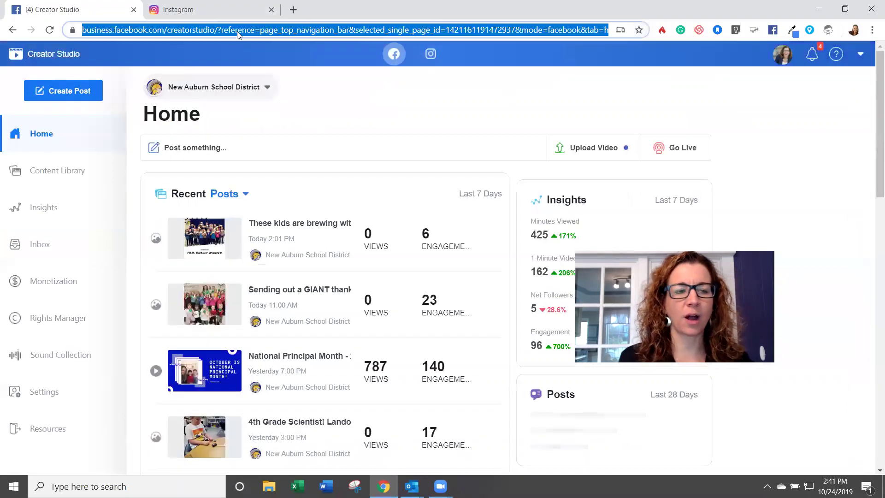
pyautogui.click(229, 30)
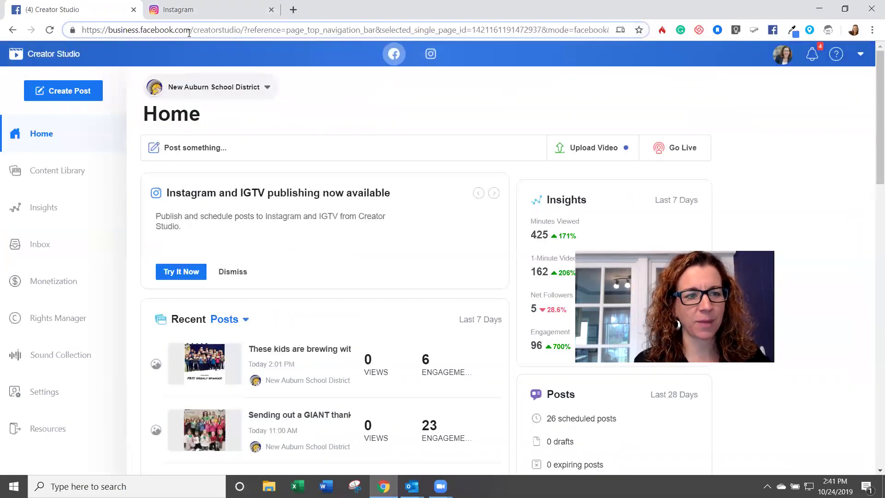
pyautogui.moveTo(195, 31); pyautogui.dragTo(608, 30)
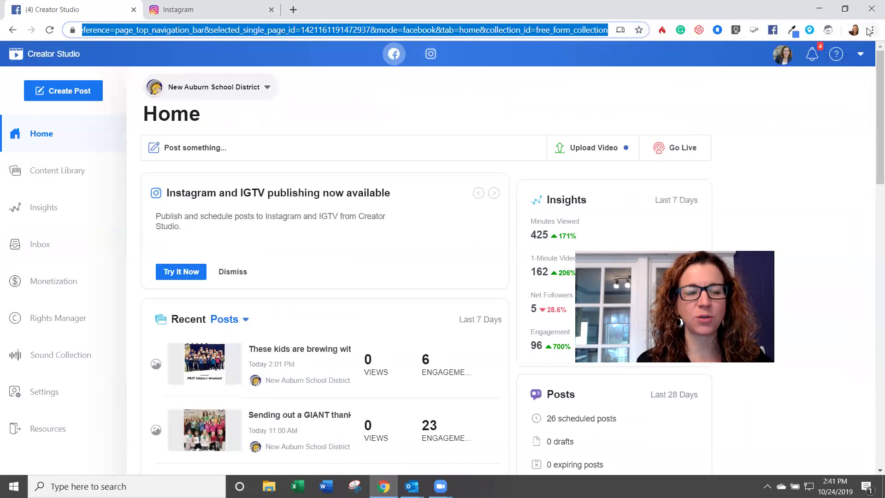
pyautogui.press('BackSpace')
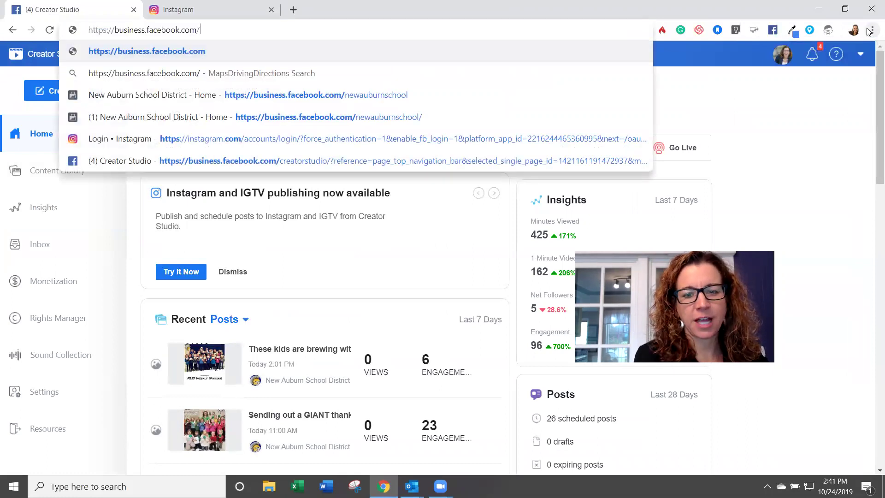
pyautogui.write('newaubur')
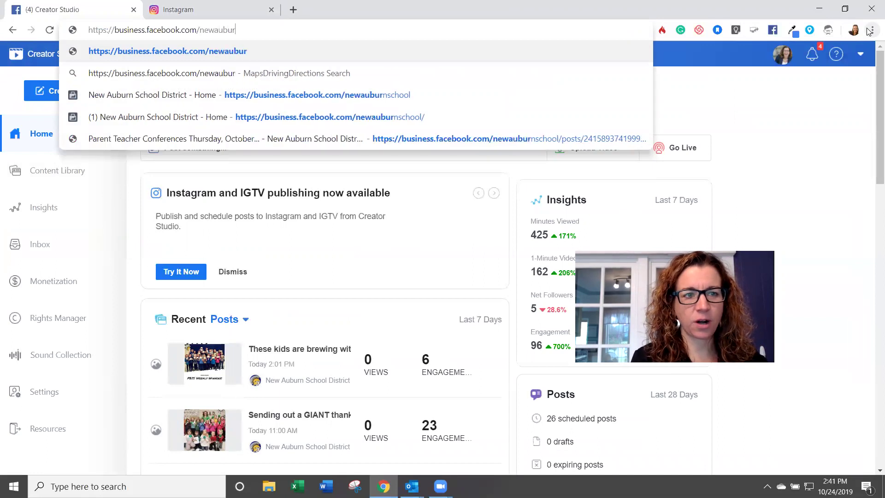
pyautogui.write('nschool')
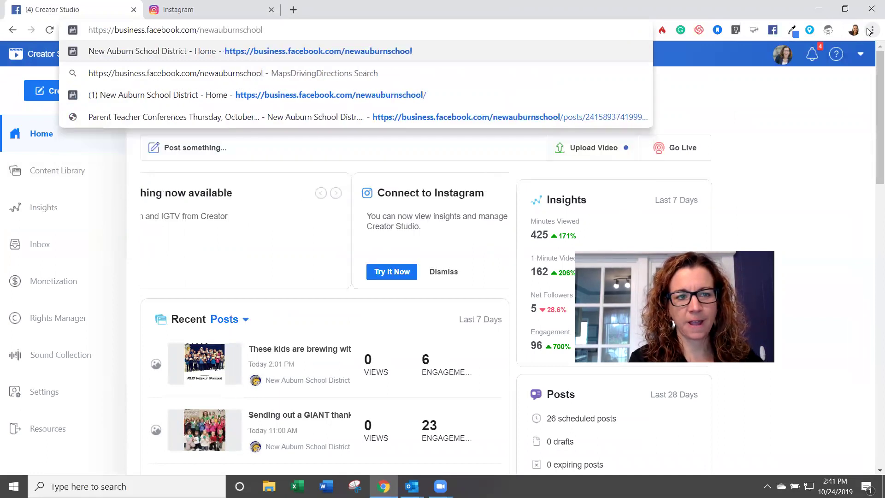
pyautogui.press('Return')
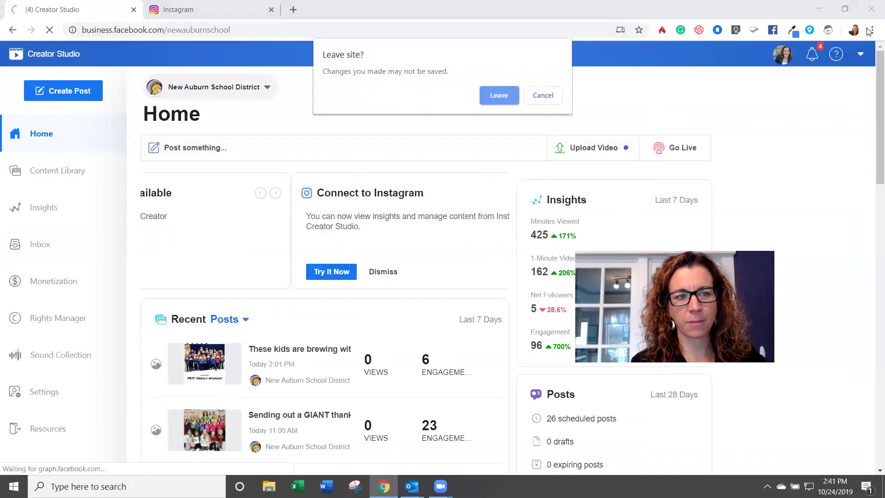
pyautogui.click(489, 94)
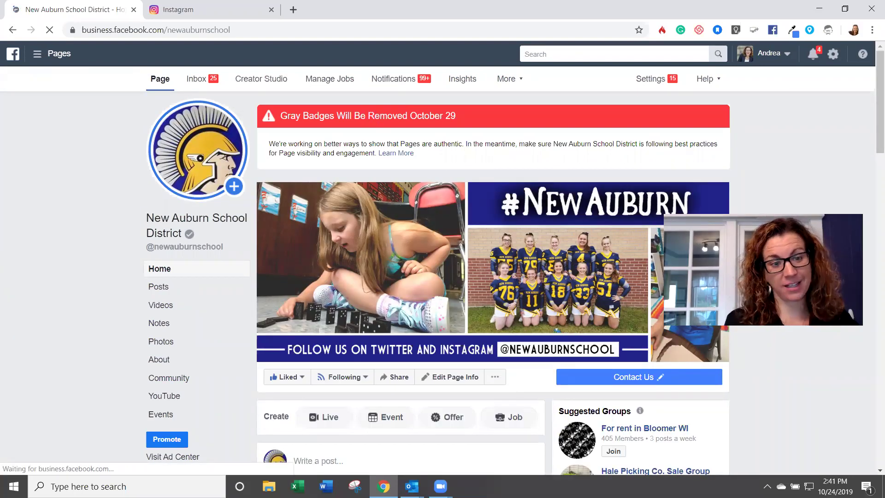
# Start a new post on the New Auburn School District Page, check its sharing options, then pick Photo/Video.
pyautogui.scroll(-4, 466, 277)
pyautogui.click(466, 275)
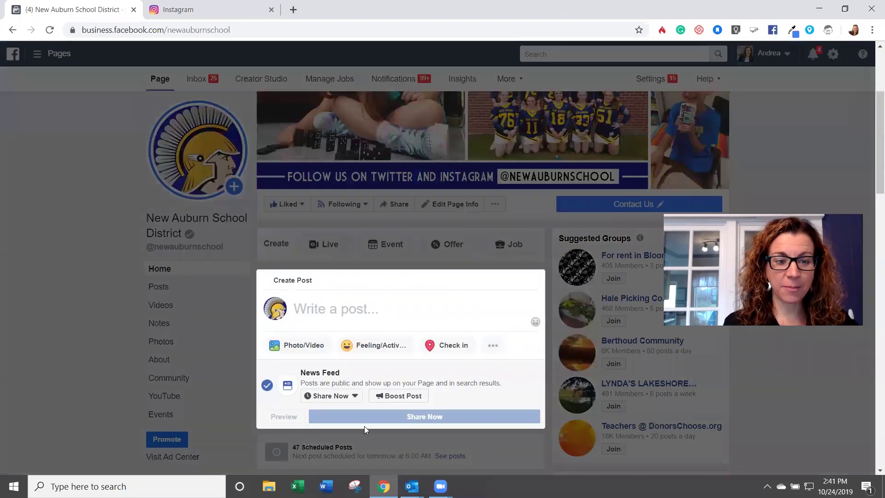
pyautogui.click(356, 396)
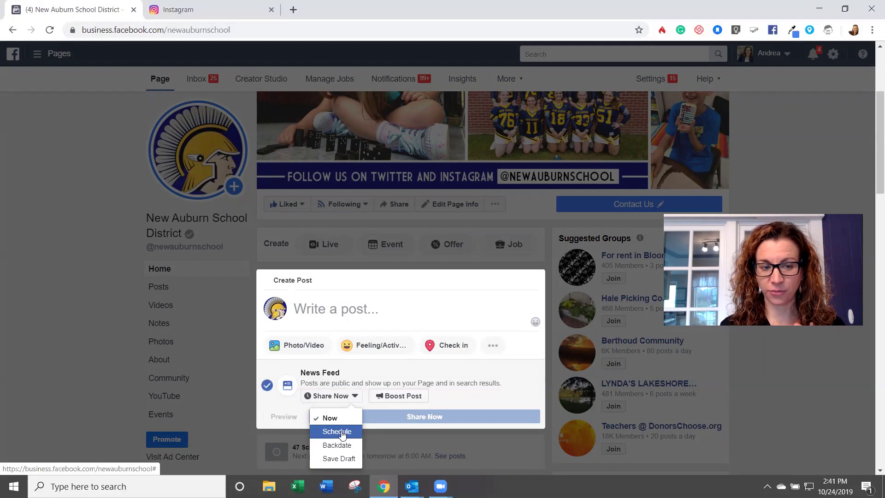
pyautogui.click(304, 346)
# Attach the Principal Month image, preview the Schedule option, cancel it and close the composer.
pyautogui.click(358, 312)
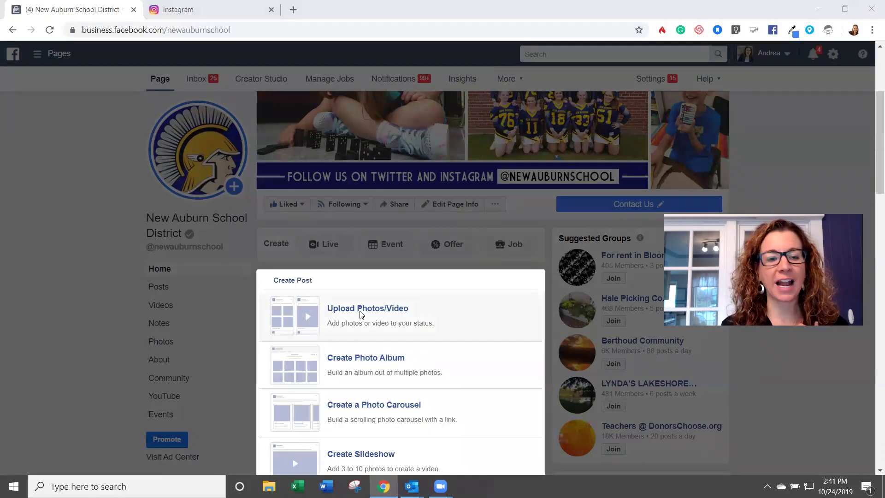
pyautogui.doubleClick(336, 99)
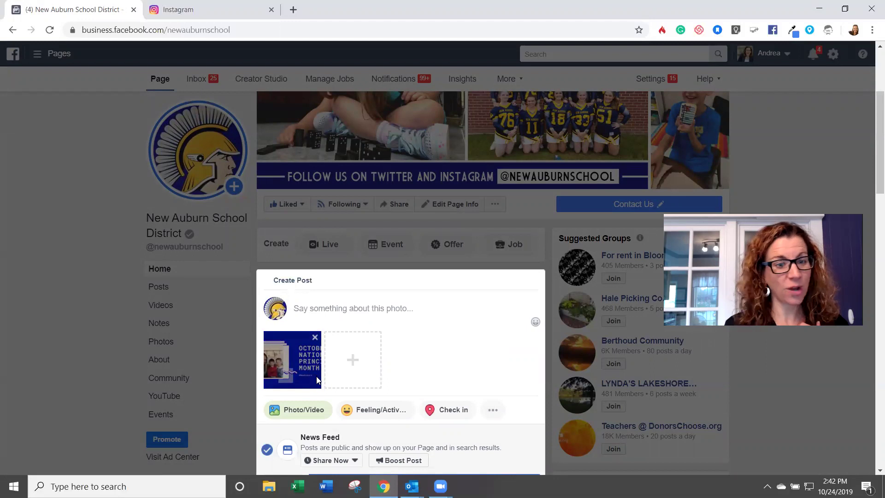
pyautogui.scroll(-4, 315, 371)
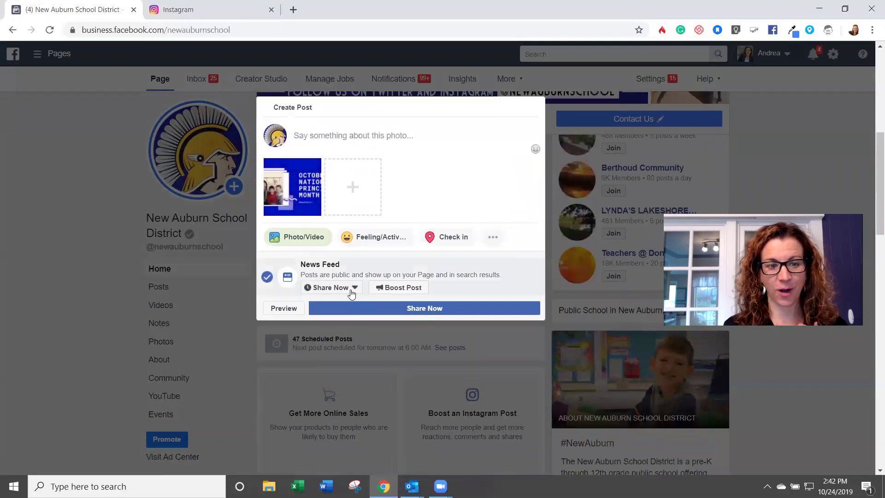
pyautogui.click(351, 292)
pyautogui.click(345, 323)
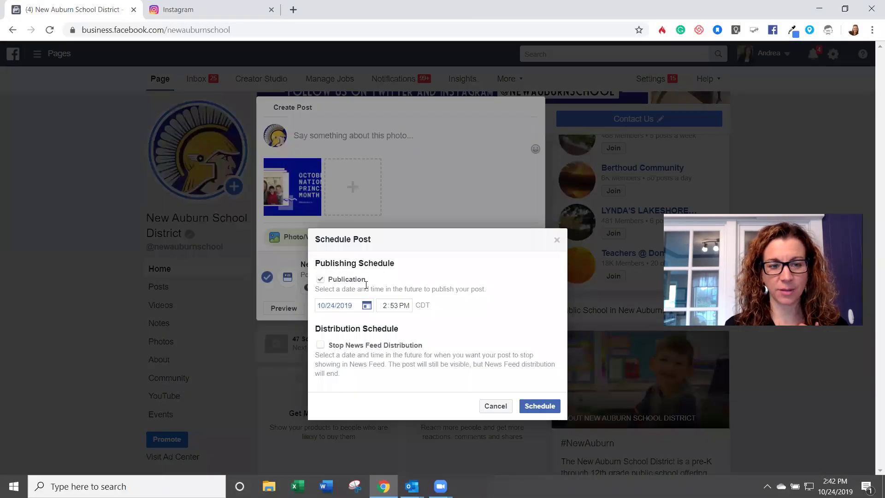
pyautogui.click(494, 408)
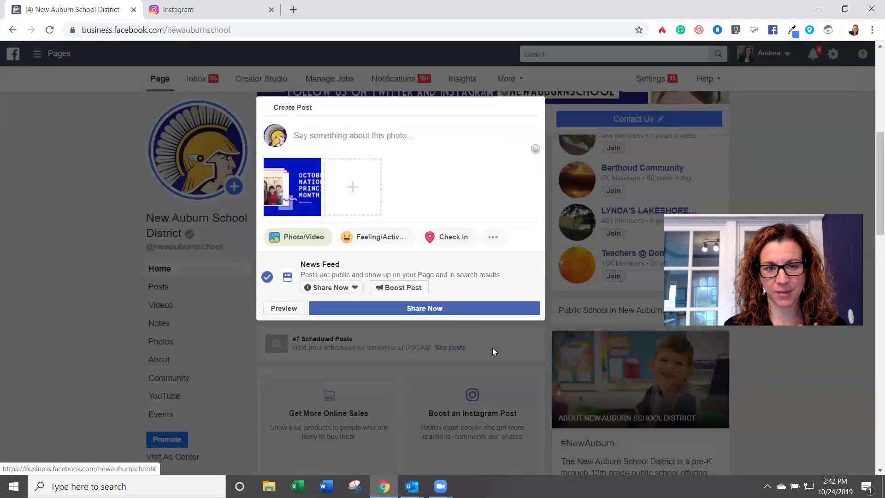
pyautogui.click(105, 188)
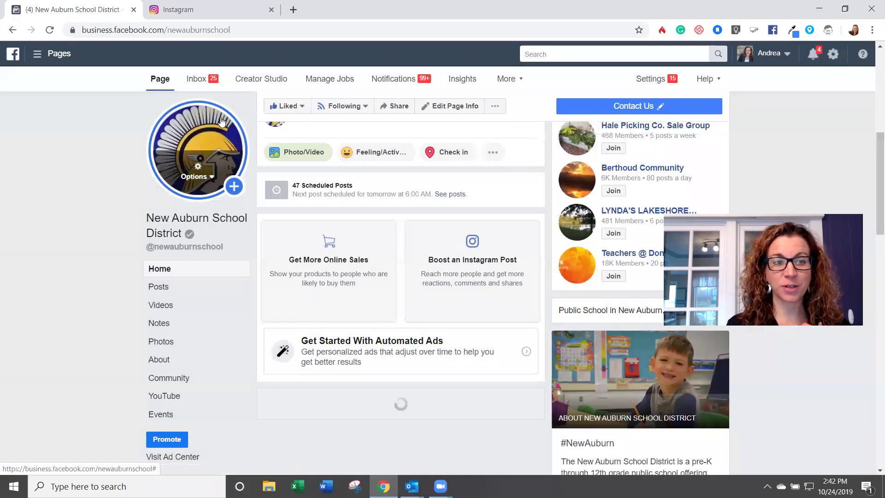
# Go to More > Publishing Tools and confirm leaving the unfinished post.
pyautogui.click(516, 82)
pyautogui.click(514, 107)
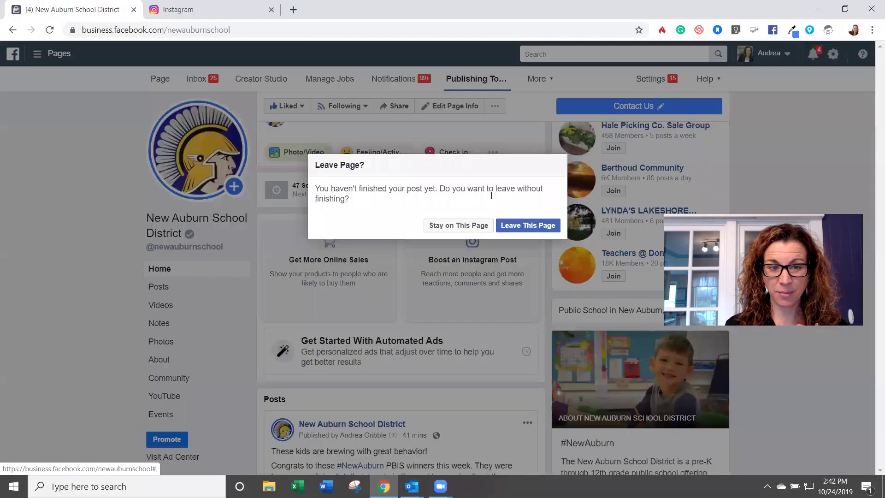
pyautogui.click(523, 226)
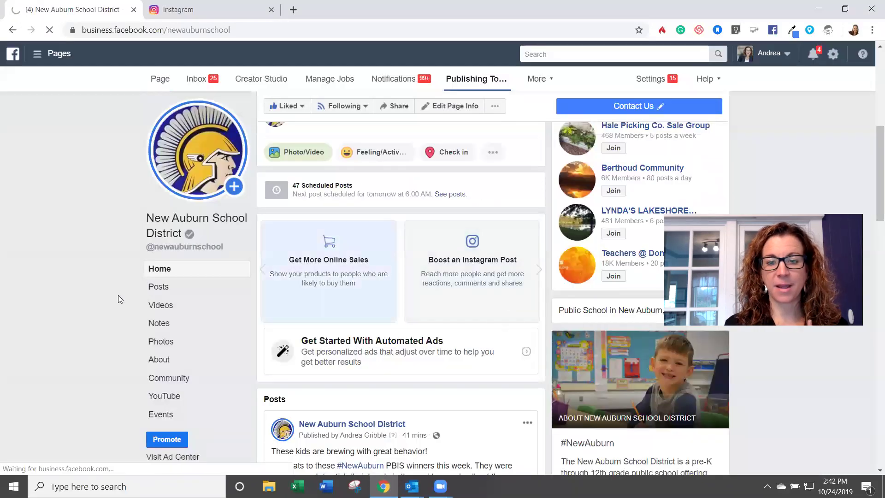